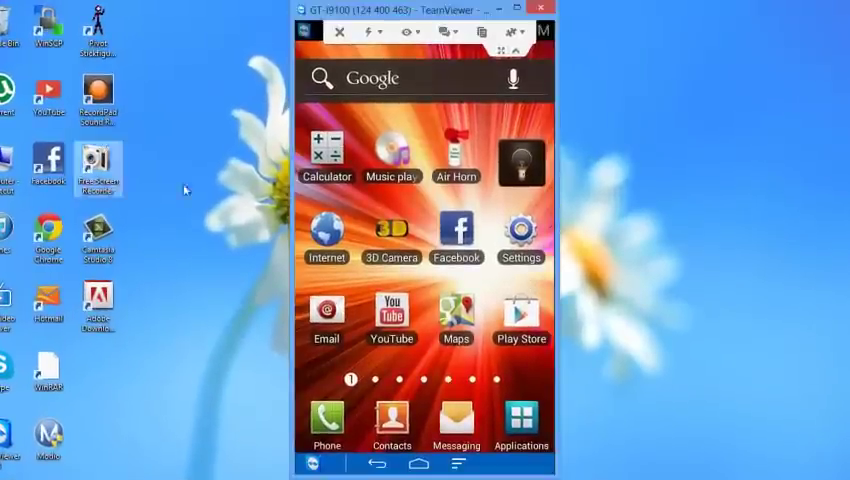
From the phone's home screen, open the Play Store's TeamViewer QuickSupport app page.
drag(520, 250, 340, 250)
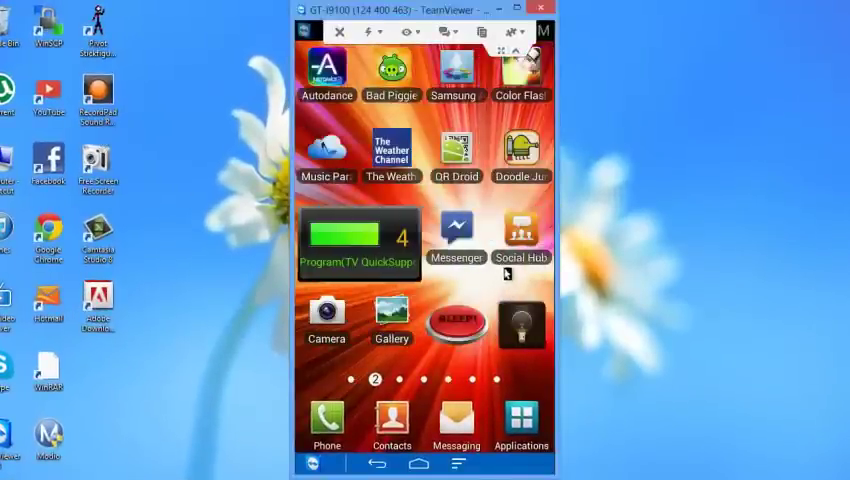
drag(487, 336, 489, 336)
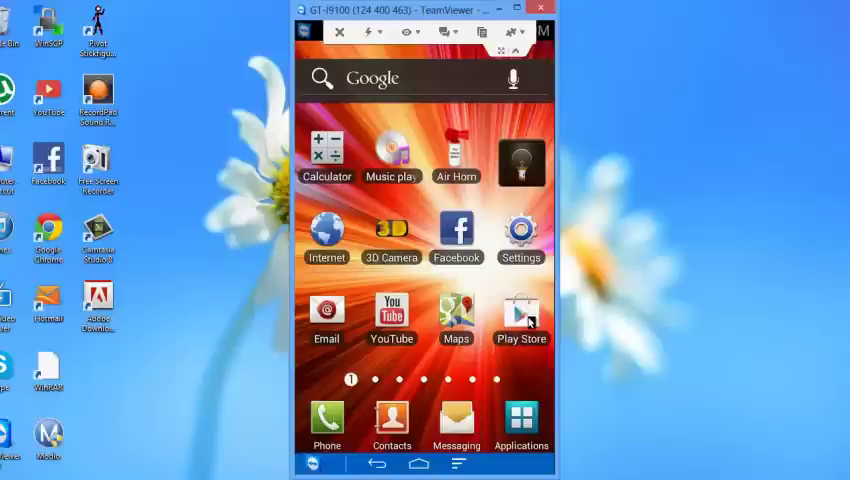
click(528, 318)
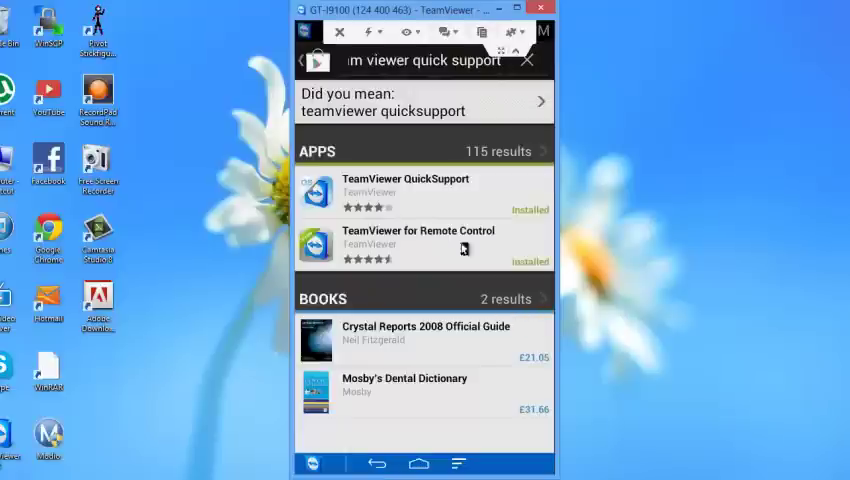
click(391, 203)
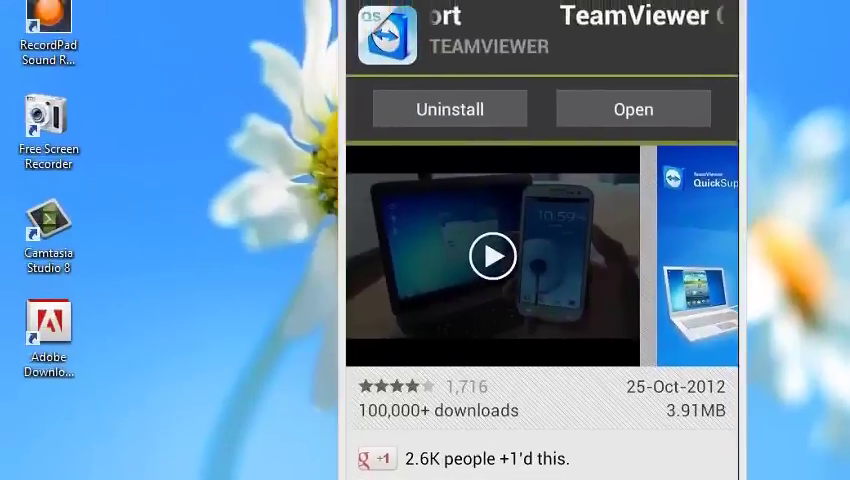
Close the desktop TeamViewer window and open QuickSupport from its Play Store page.
click(481, 462)
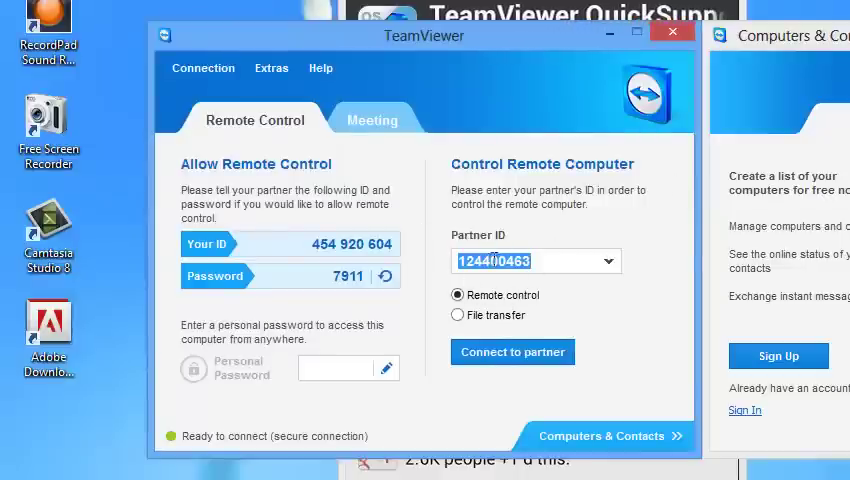
click(610, 34)
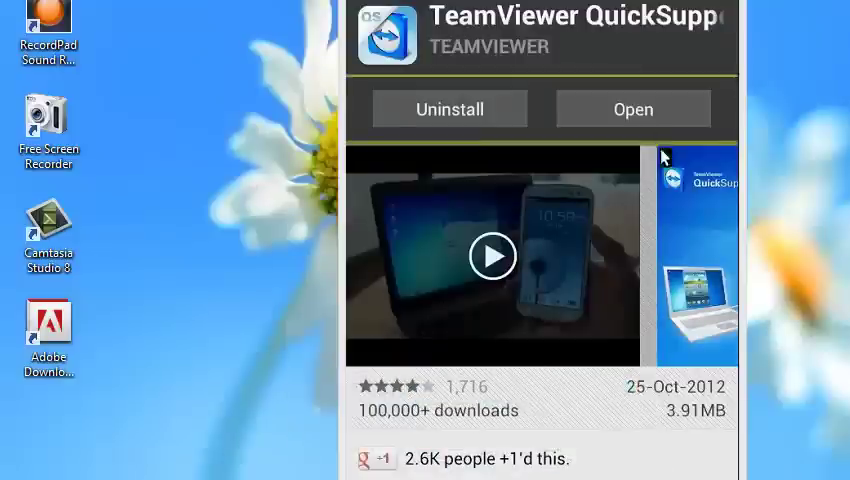
click(645, 118)
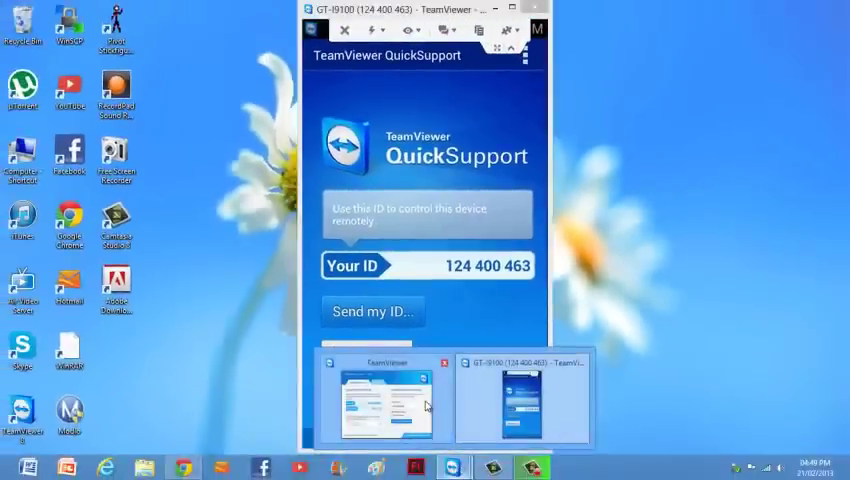
Restore the TeamViewer main window, move it down and back up, then minimize it.
mouse_move(453, 467)
click(391, 404)
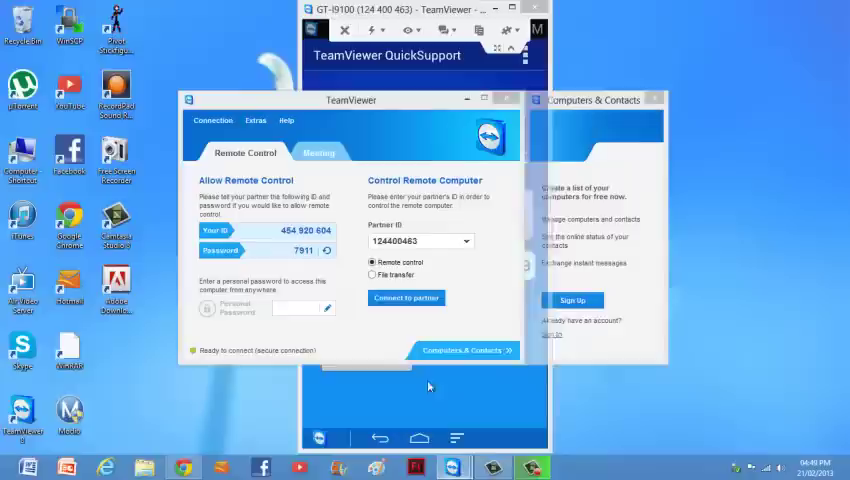
mouse_move(423, 125)
mouse_down()
mouse_move(553, 242)
mouse_move(542, 315)
mouse_up()
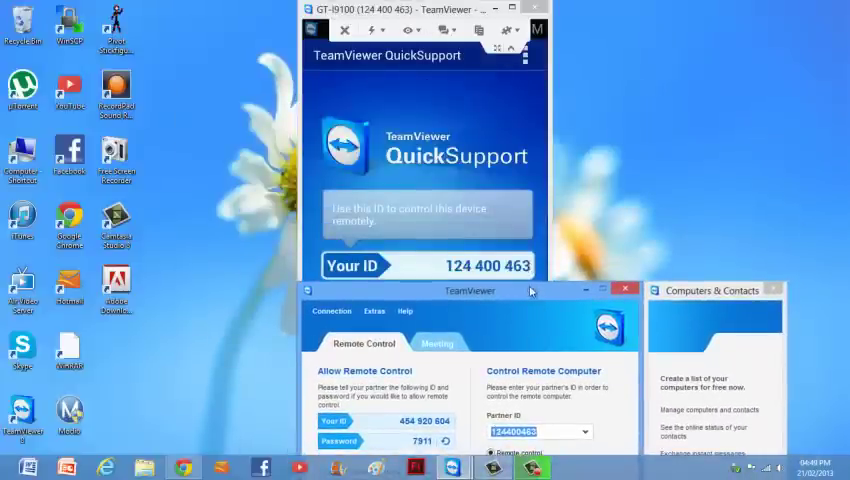
drag(530, 290, 511, 172)
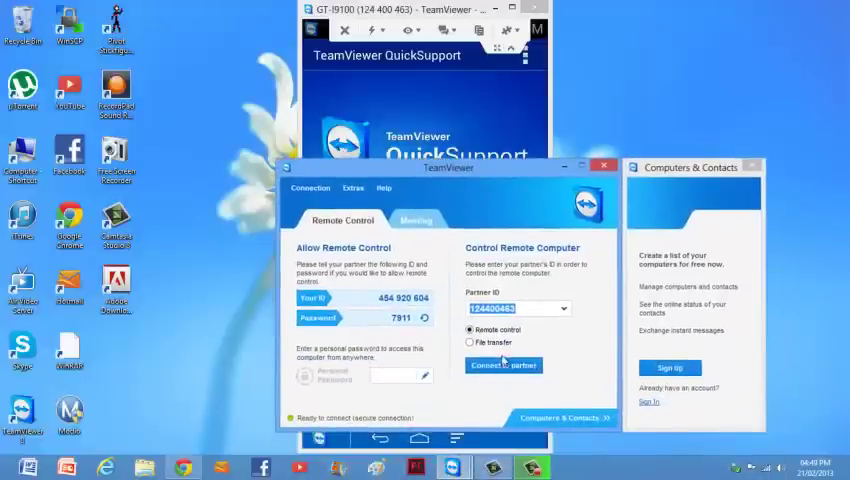
click(505, 366)
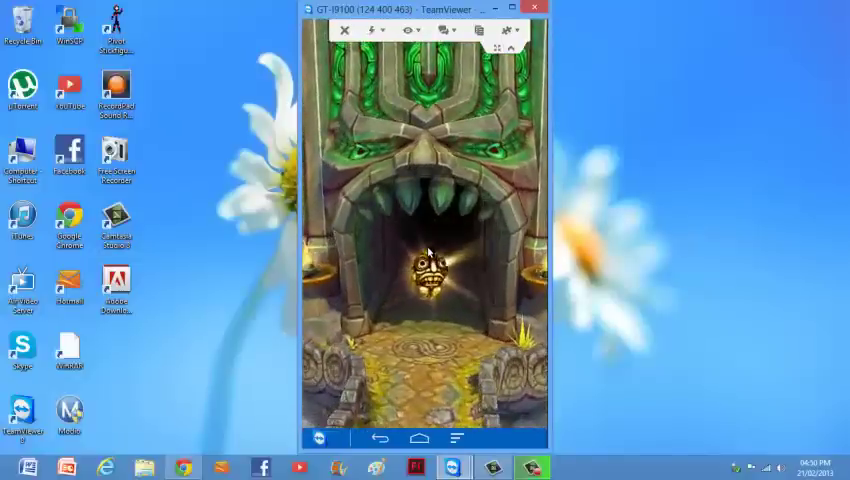
Start a run from the Temple Run 2 title screen.
click(430, 253)
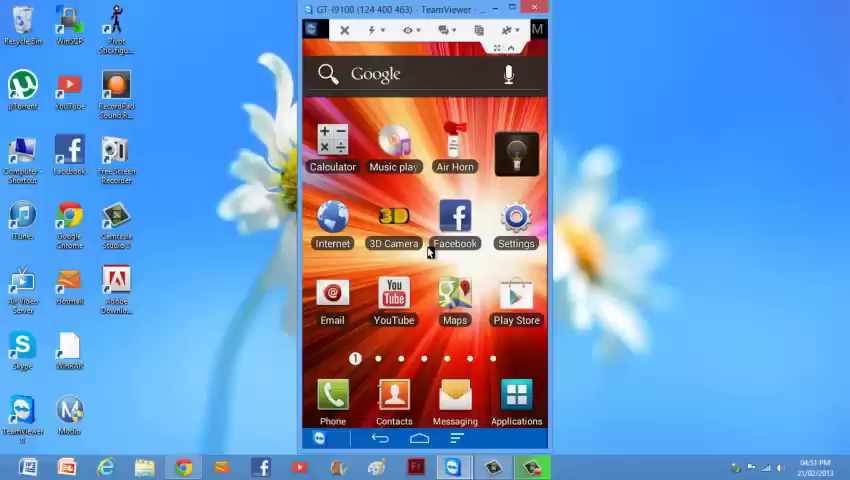
Right-click the mirrored home screen to show its Add, Wallpaper and Settings menu.
right_click(428, 252)
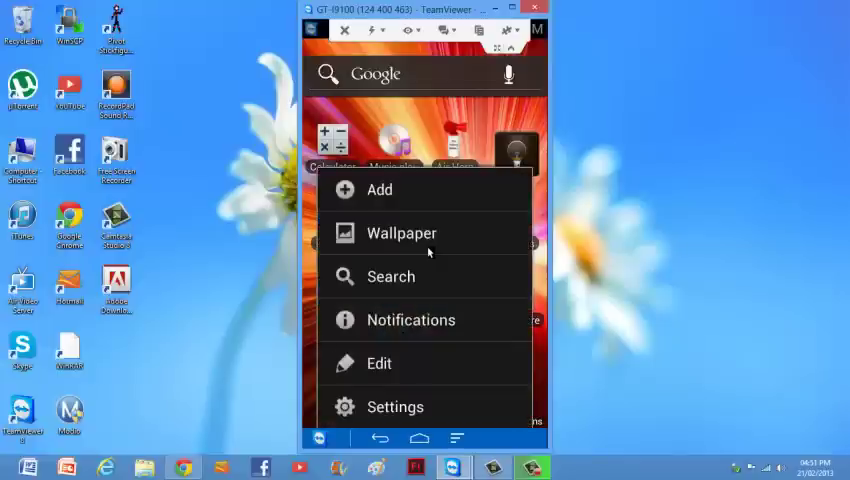